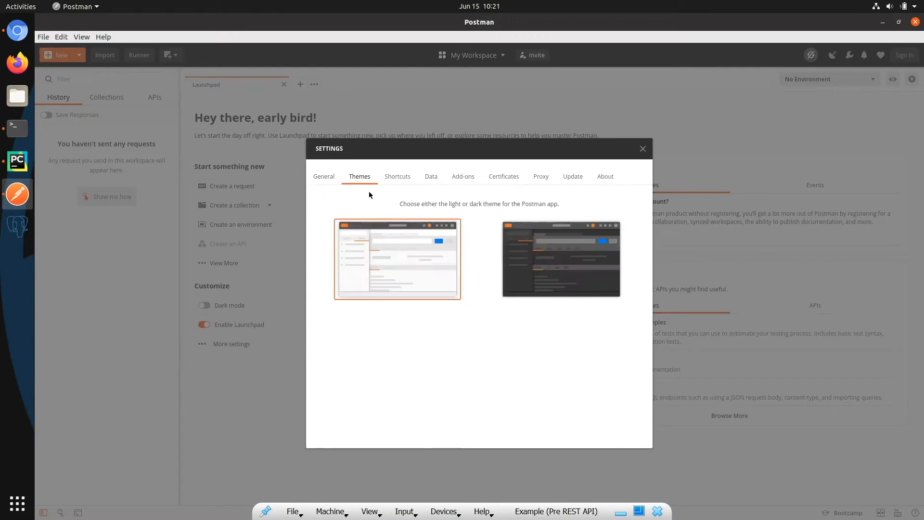
# Step: Apply the dark theme to the Postman interface and close the settings
pyautogui.click(549, 265)
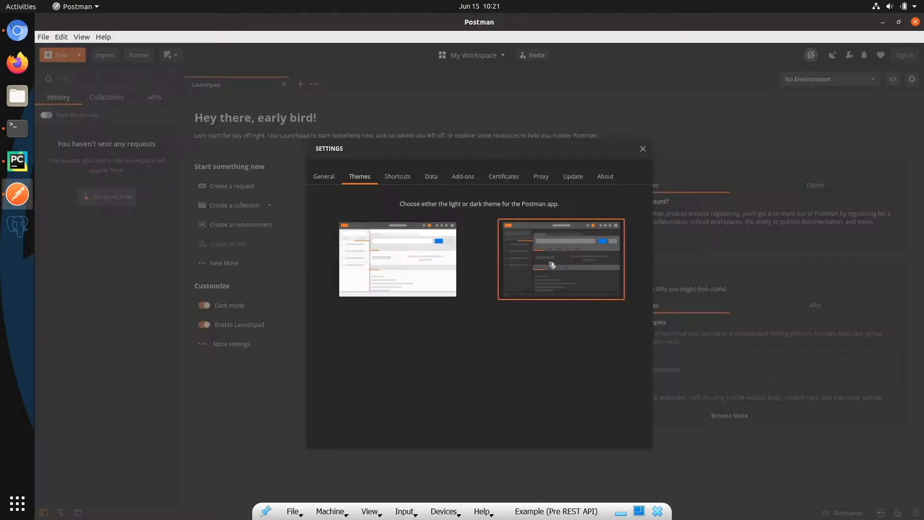
pyautogui.click(643, 150)
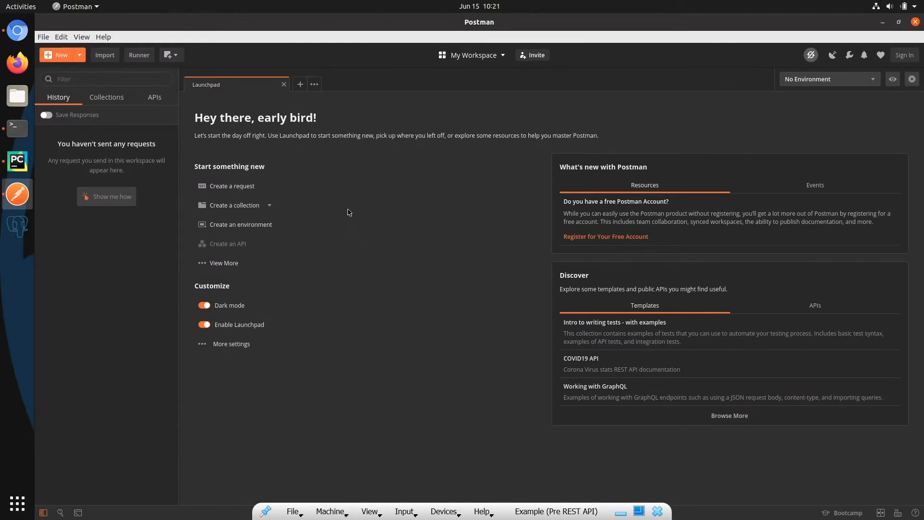
# Step: Create a new collection named "Earth Engine App API"
pyautogui.click(47, 59)
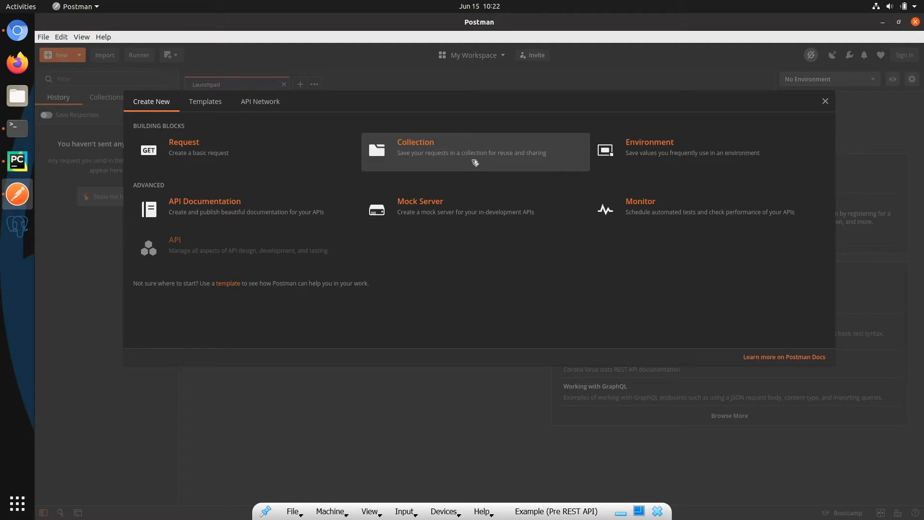
pyautogui.click(475, 160)
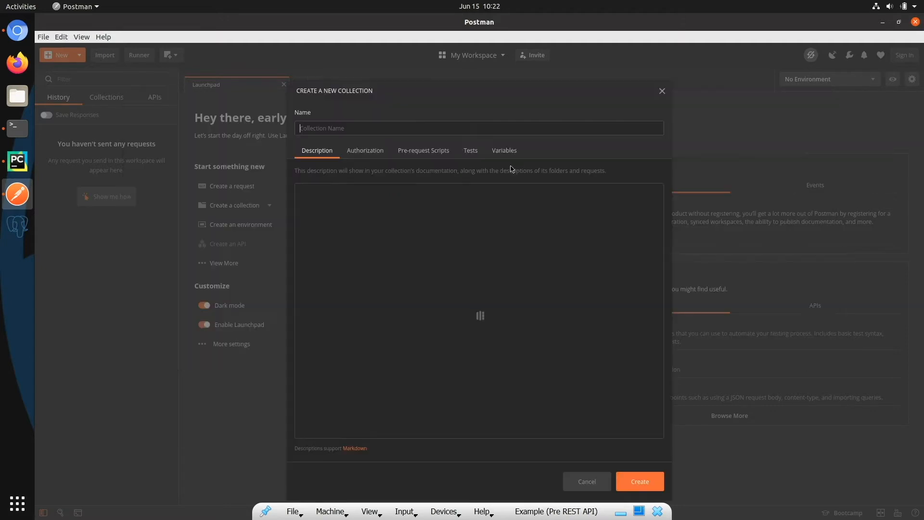
pyautogui.write('Earth Engi')
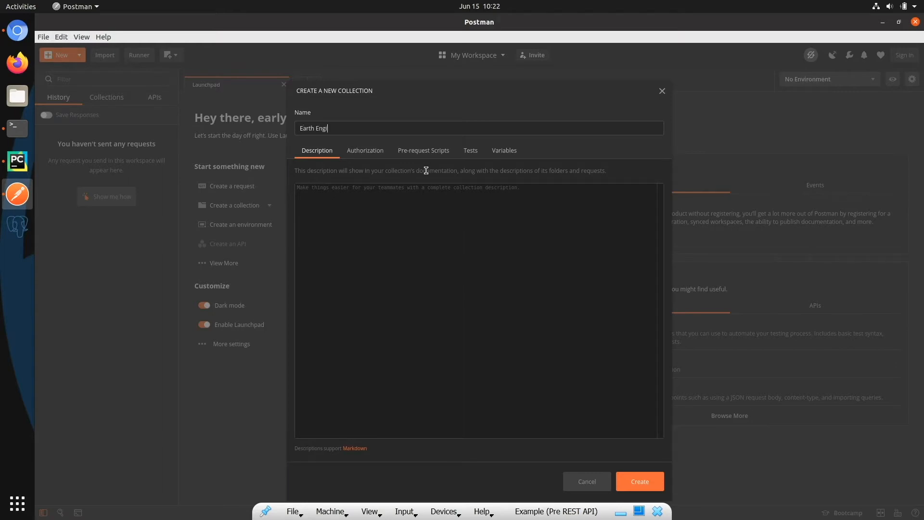
pyautogui.write('ne App Ap')
pyautogui.click(642, 482)
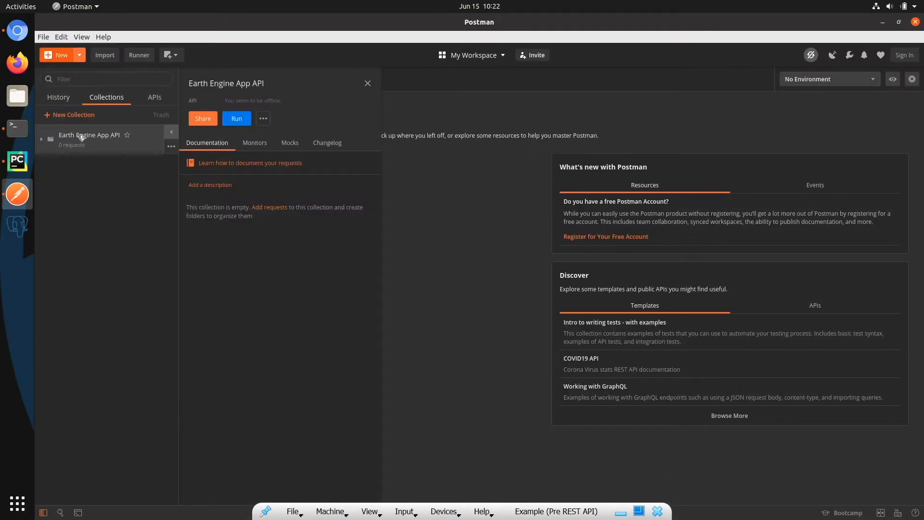
# Step: Add a request named "get-time-series" to the Earth Engine App API collection
pyautogui.click(41, 139)
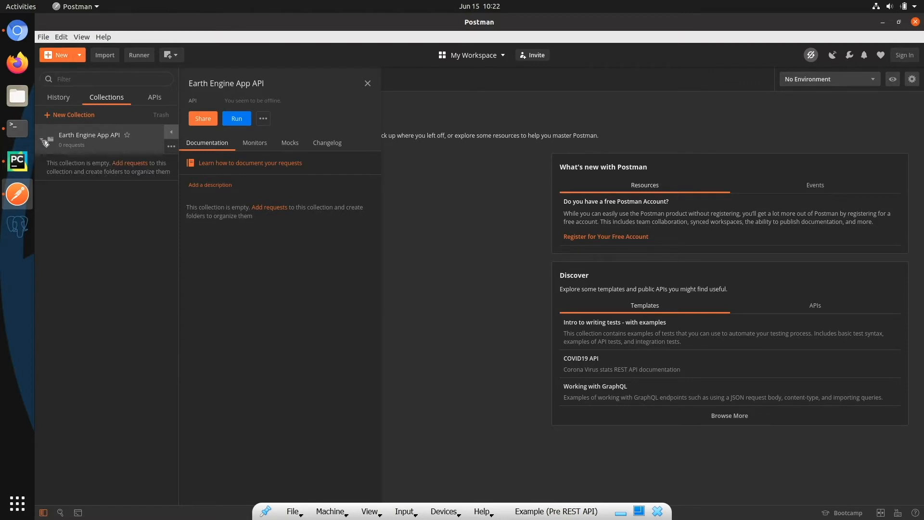
pyautogui.click(174, 148)
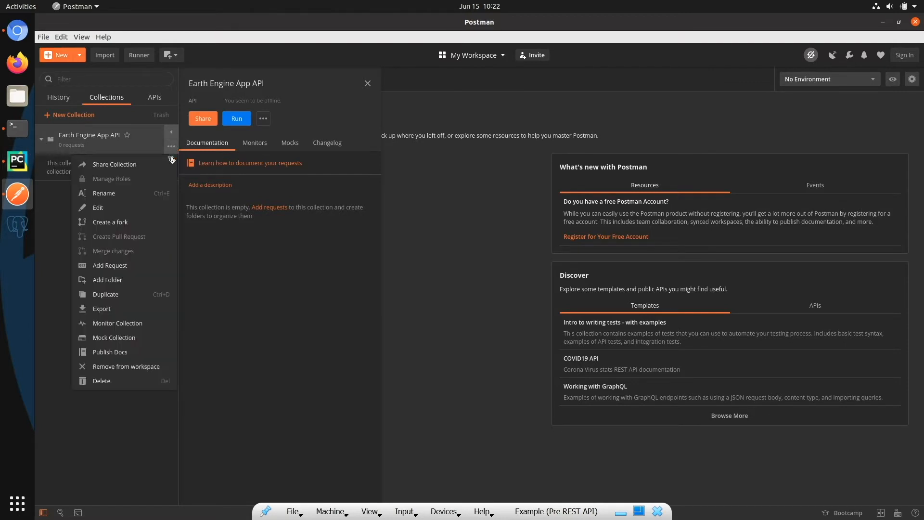
pyautogui.click(110, 265)
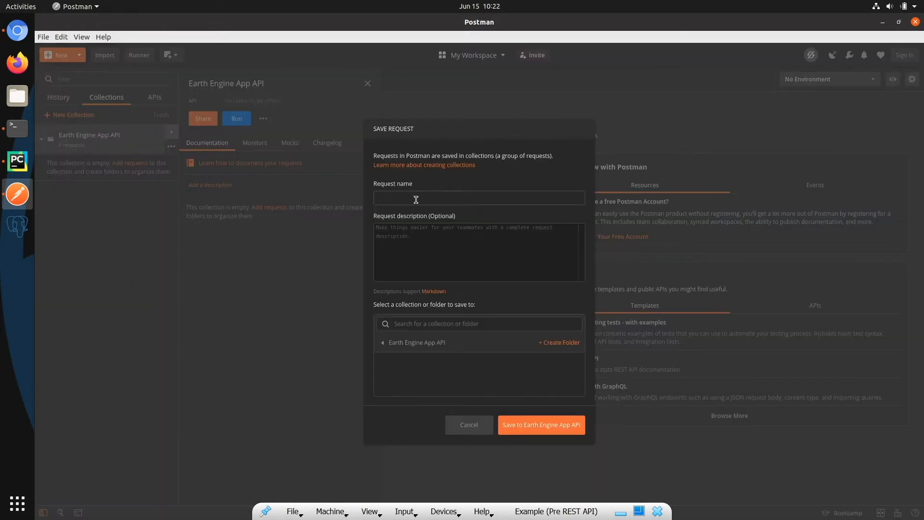
pyautogui.write('get')
pyautogui.write('-time-series')
pyautogui.click(542, 430)
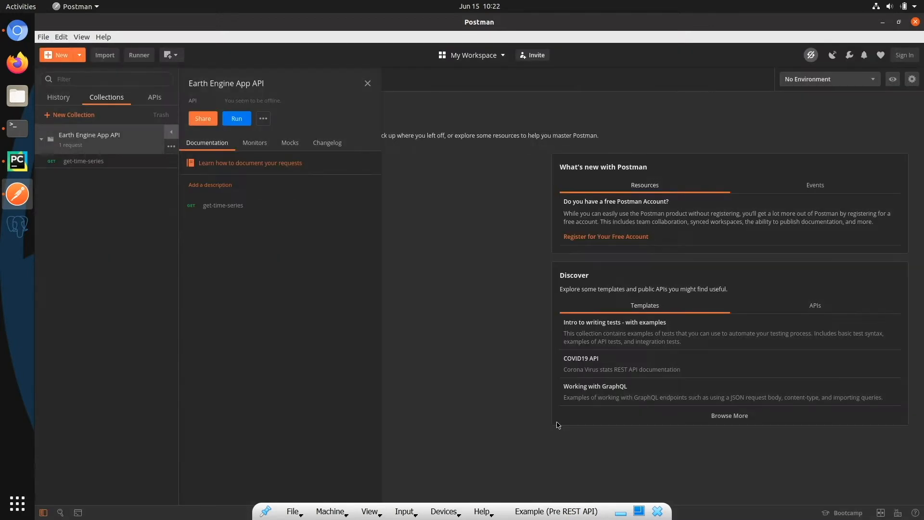
pyautogui.click(115, 163)
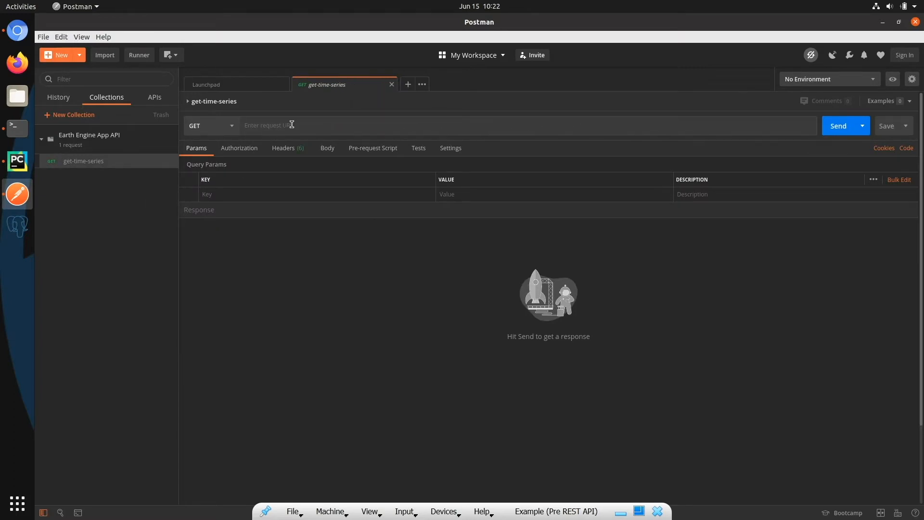
pyautogui.click(258, 126)
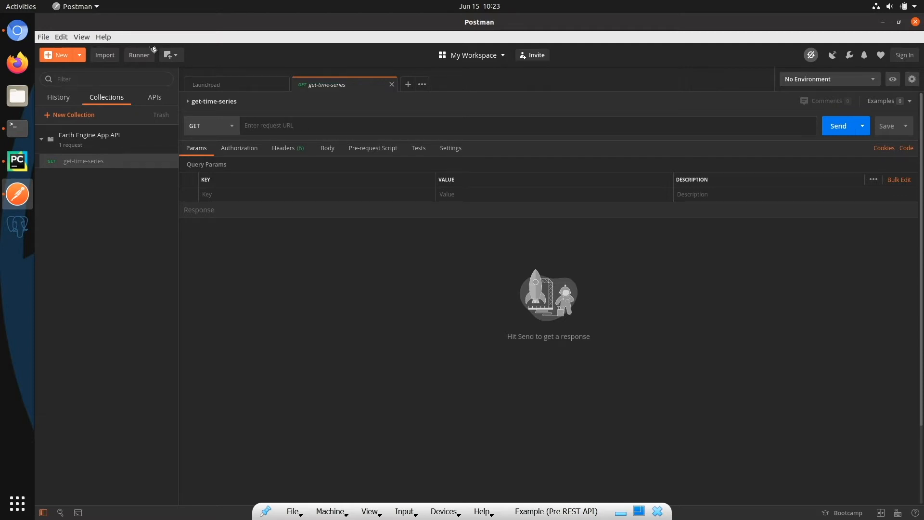
pyautogui.click(17, 31)
pyautogui.click(305, 52)
pyautogui.hotkey('ctrl', 'c')
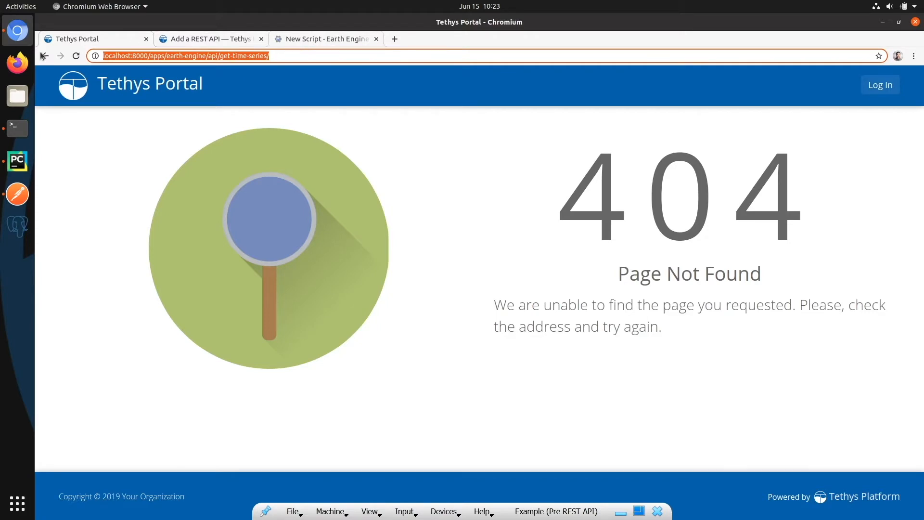
pyautogui.click(18, 194)
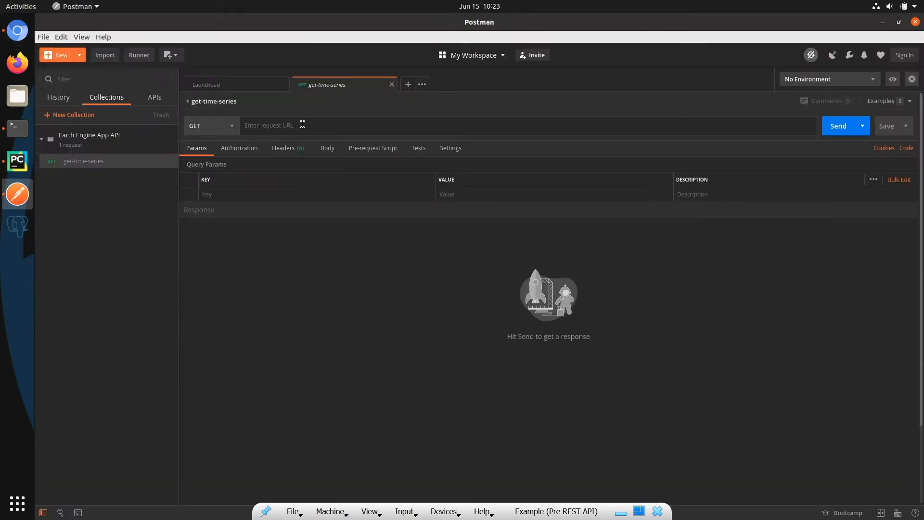
pyautogui.hotkey('ctrl', 'v')
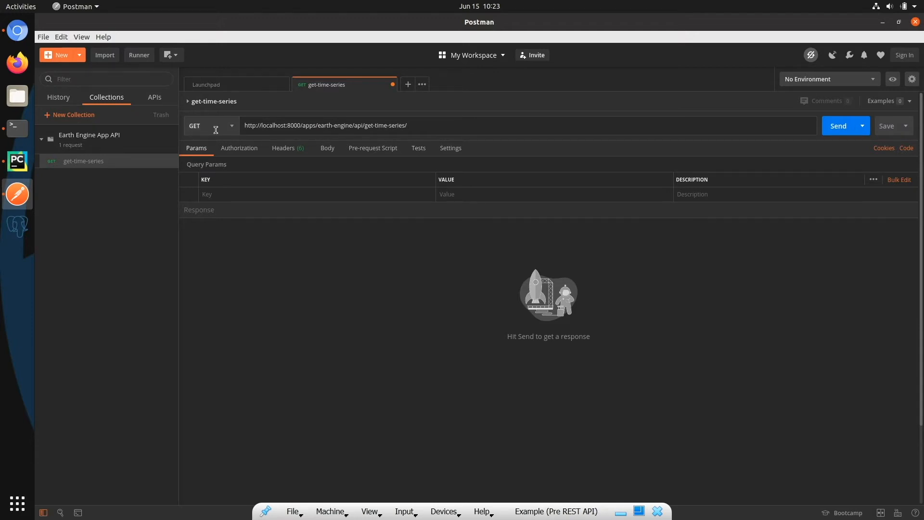
# Step: Save the request with the GET method, then send it and show the response body as a rendered preview
pyautogui.click(232, 128)
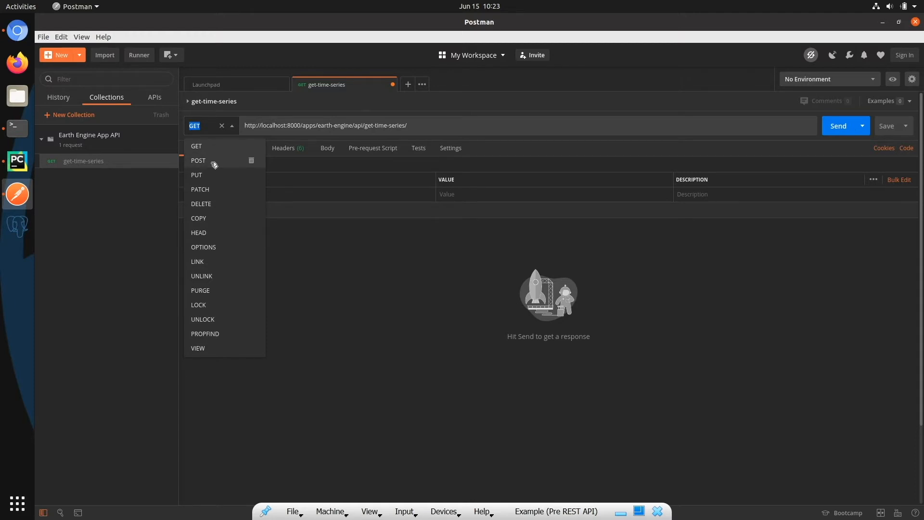
pyautogui.click(476, 124)
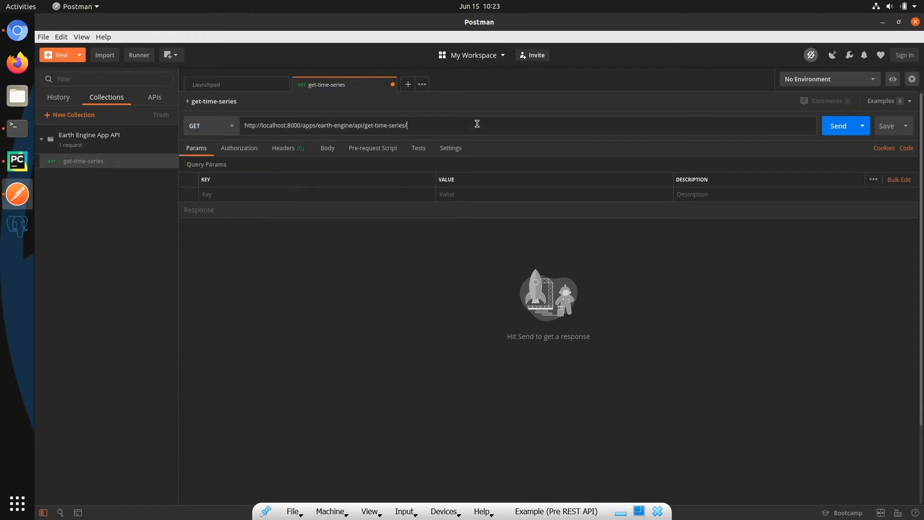
pyautogui.click(887, 129)
pyautogui.click(835, 126)
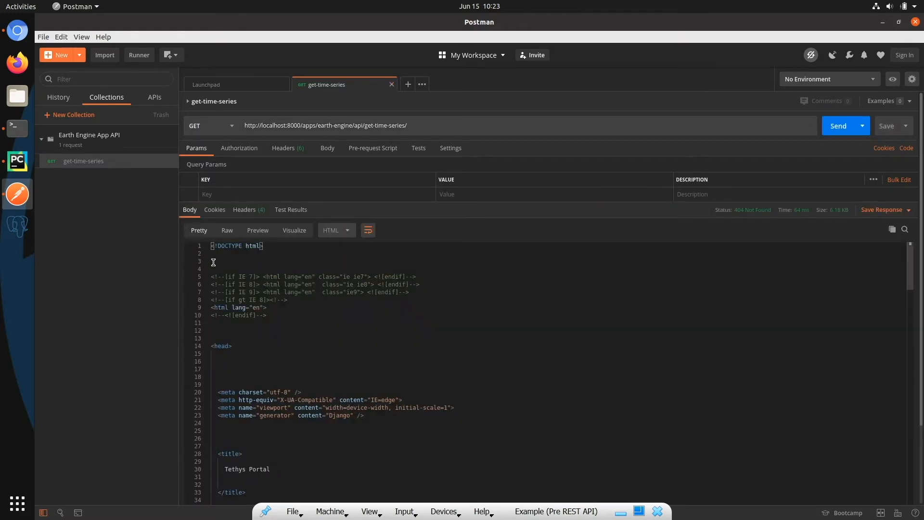
pyautogui.click(256, 233)
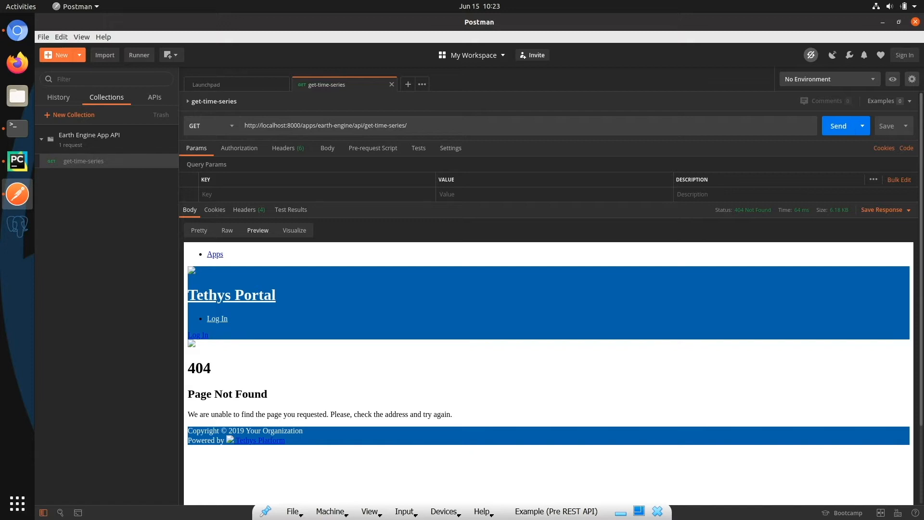
# Step: Switch to Chromium, exit the Earth Engine app to the portal and copy the API token from the logged-in account's user profile
pyautogui.click(17, 31)
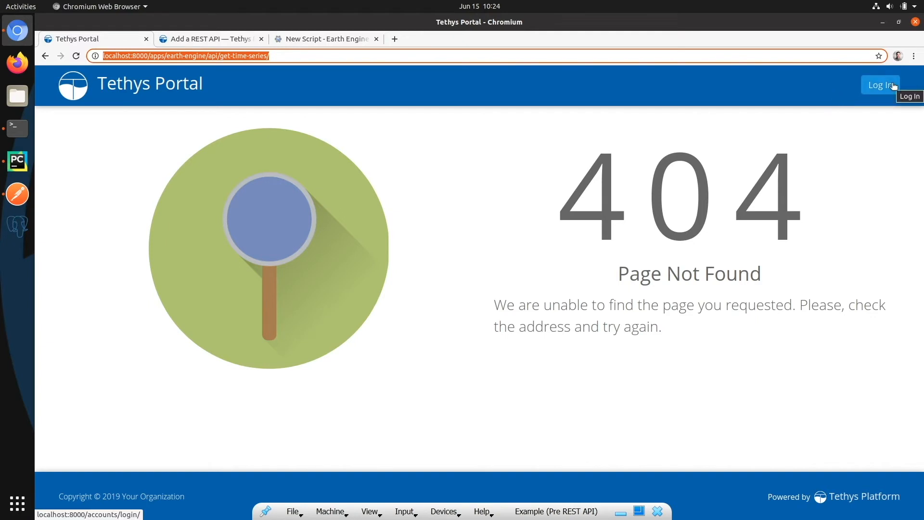
pyautogui.click(46, 57)
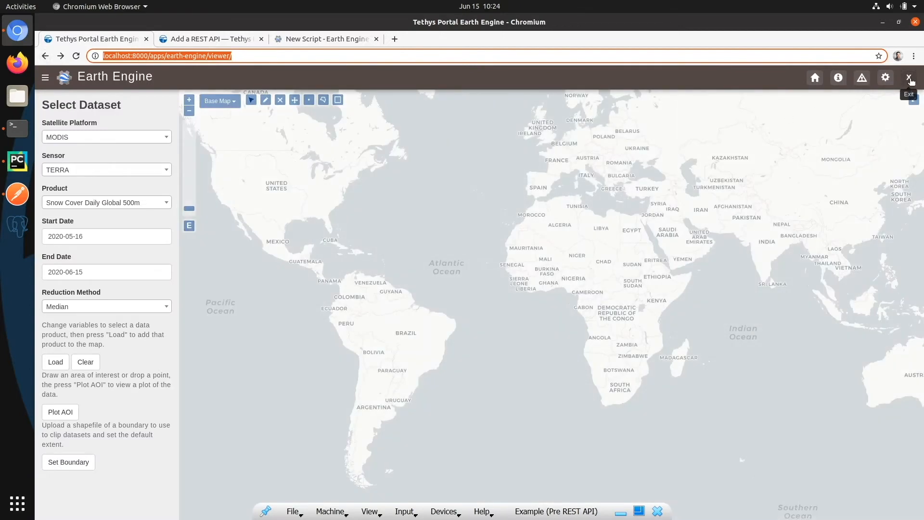
pyautogui.click(910, 79)
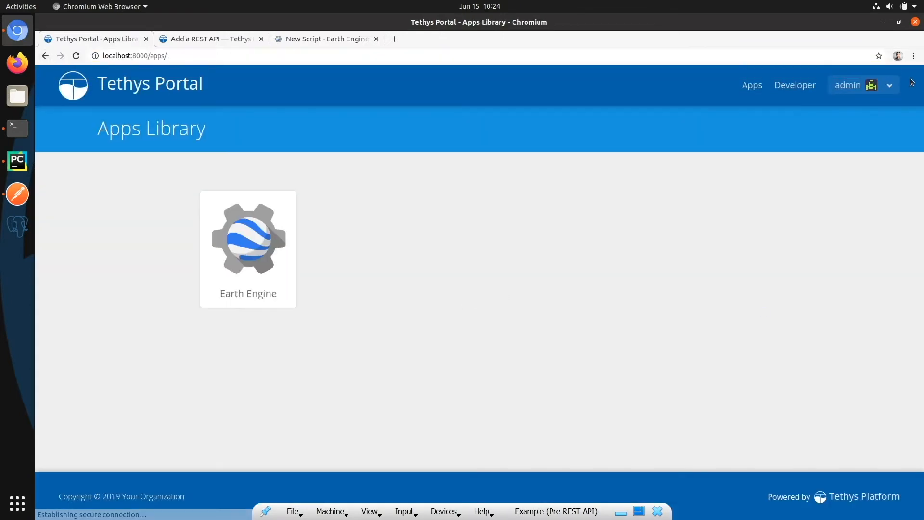
pyautogui.click(846, 88)
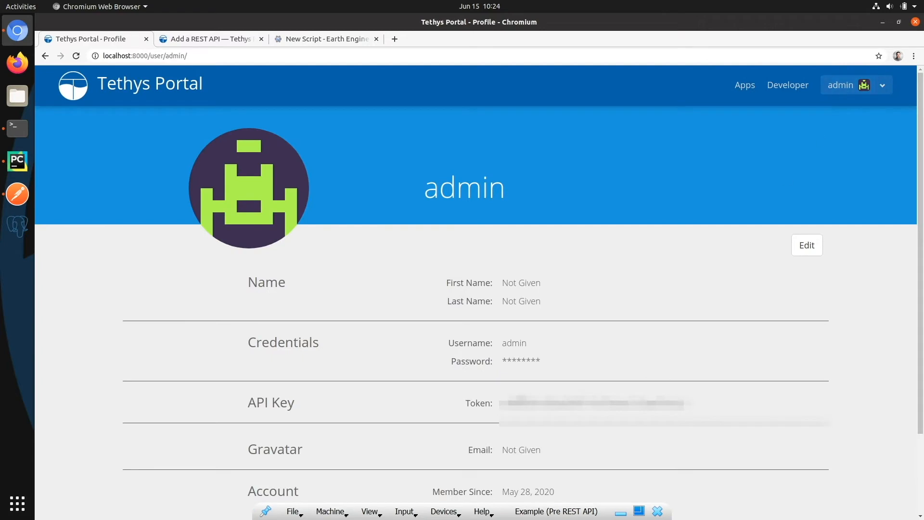
pyautogui.moveTo(503, 404); pyautogui.dragTo(688, 403)
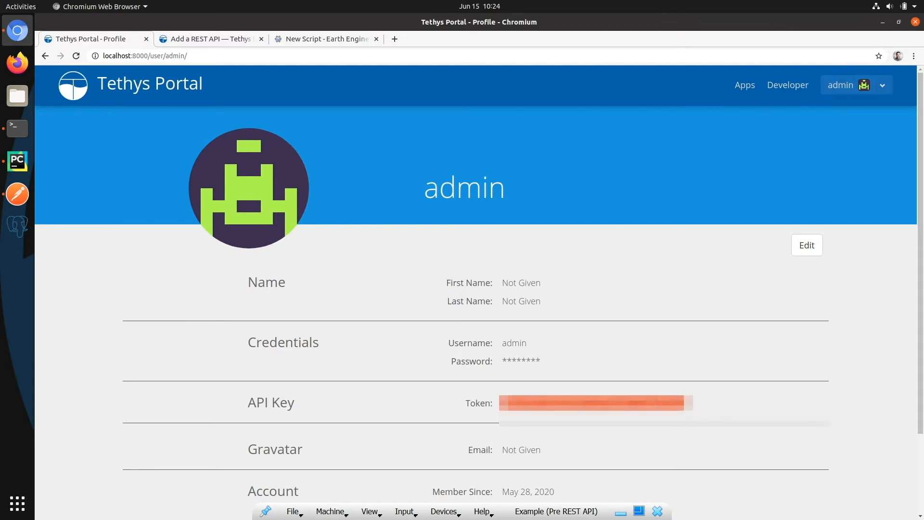
pyautogui.rightClick(688, 404)
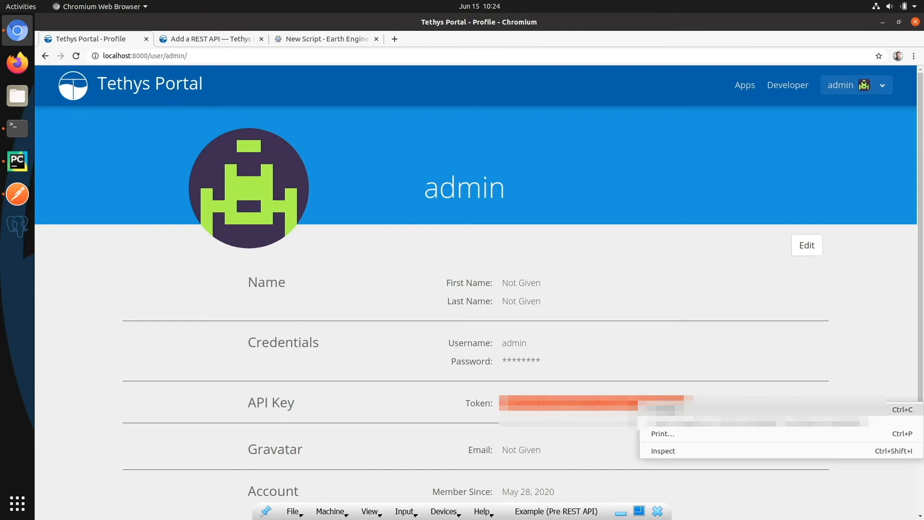
pyautogui.click(674, 409)
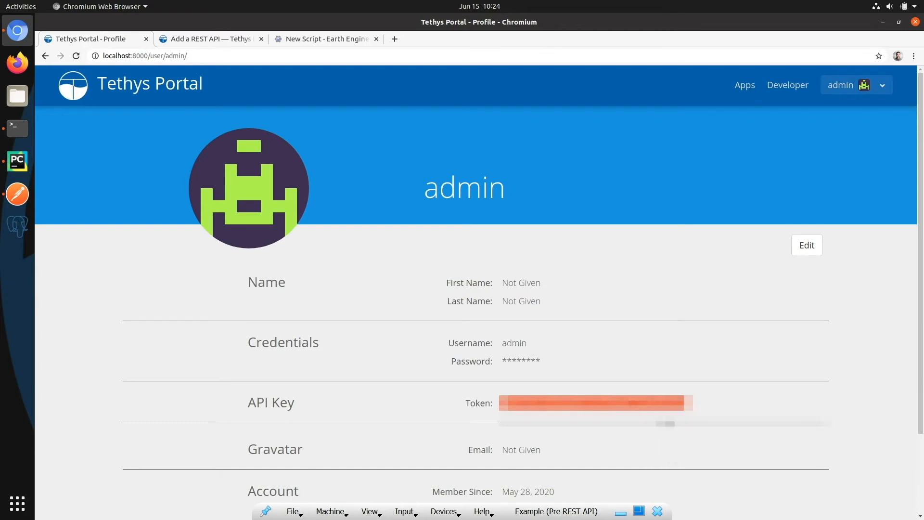
# Step: Switch to Postman and set the request's authorization type to API Key with the key "Authorization"
pyautogui.click(17, 194)
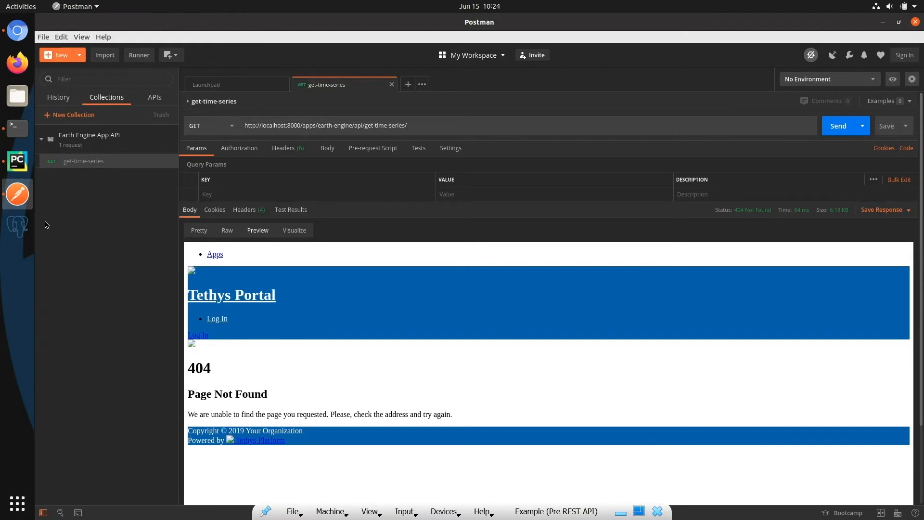
pyautogui.click(236, 151)
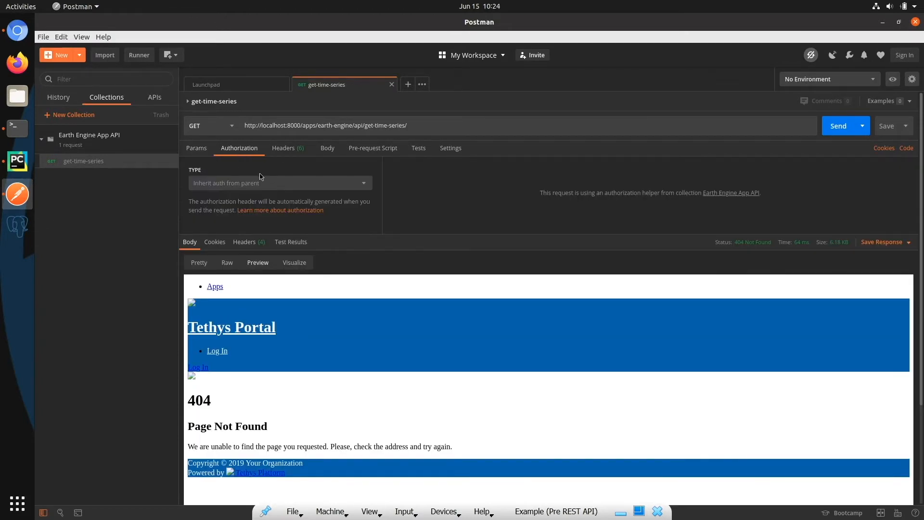
pyautogui.click(369, 186)
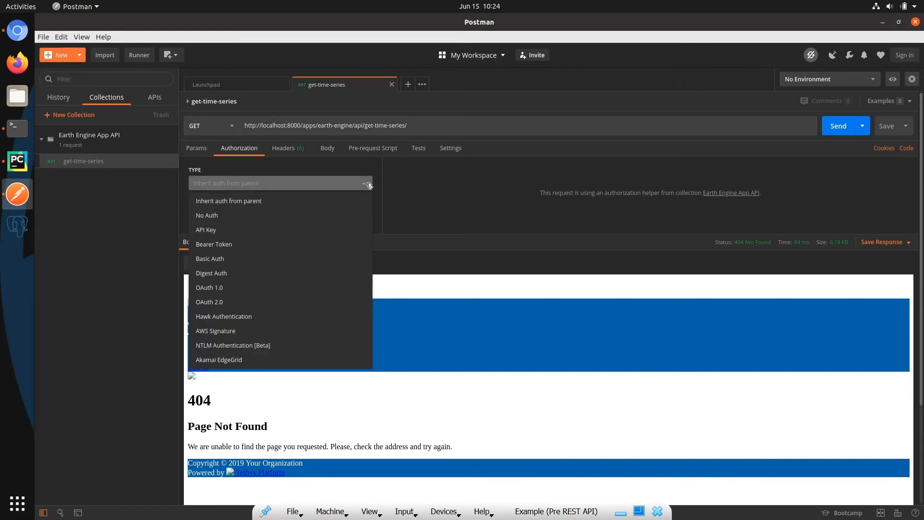
pyautogui.click(289, 231)
pyautogui.click(598, 201)
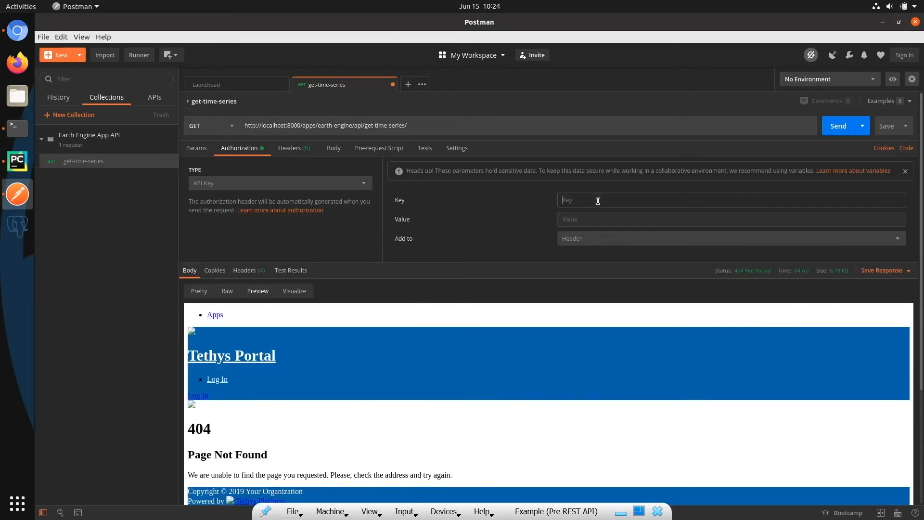
pyautogui.write('Authorization')
# Step: Set the API key's value to the word "Token" followed by the copied API token
pyautogui.click(567, 216)
pyautogui.write('T')
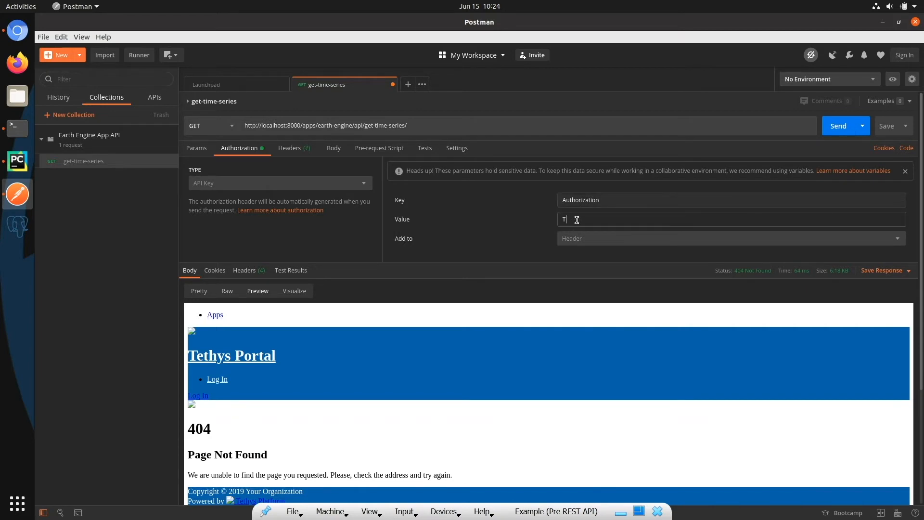
pyautogui.write('oken')
pyautogui.hotkey('ctrl', 'v')
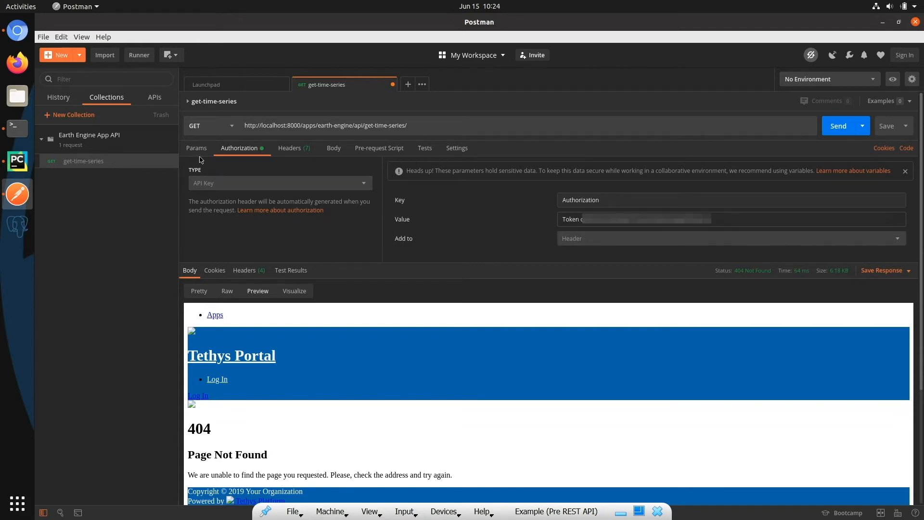
# Step: Save the get-time-series request with its authorization and send it again
pyautogui.click(885, 127)
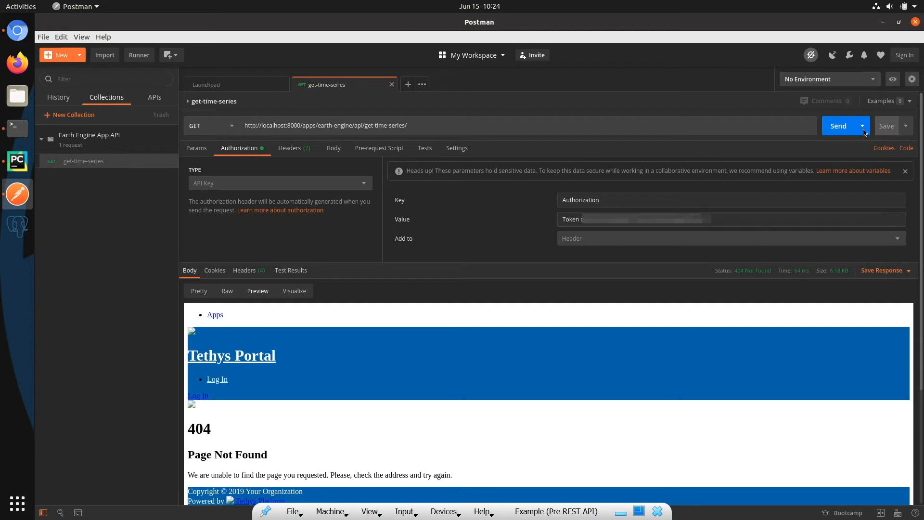
pyautogui.click(838, 127)
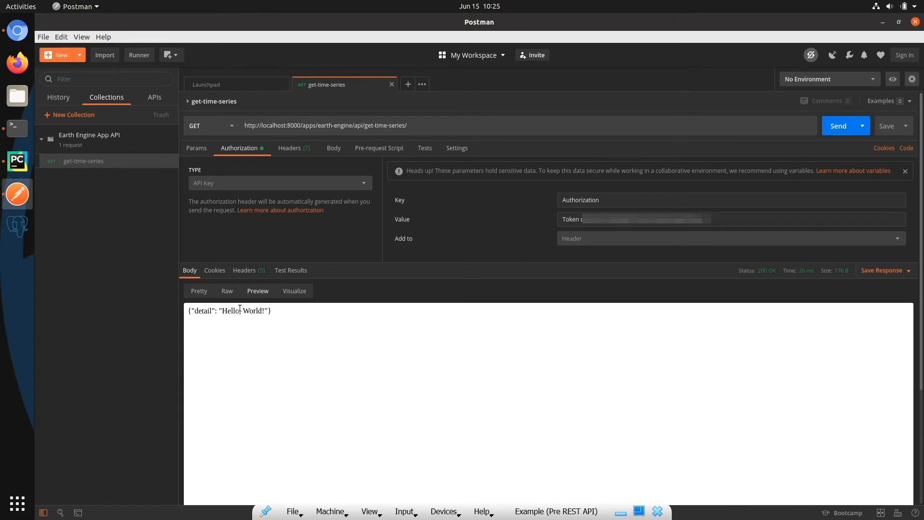
# Step: Switch to PyCharm and review the response_data dictionary and JsonResponse return line of the get_time_series controller in rest.py
pyautogui.click(17, 162)
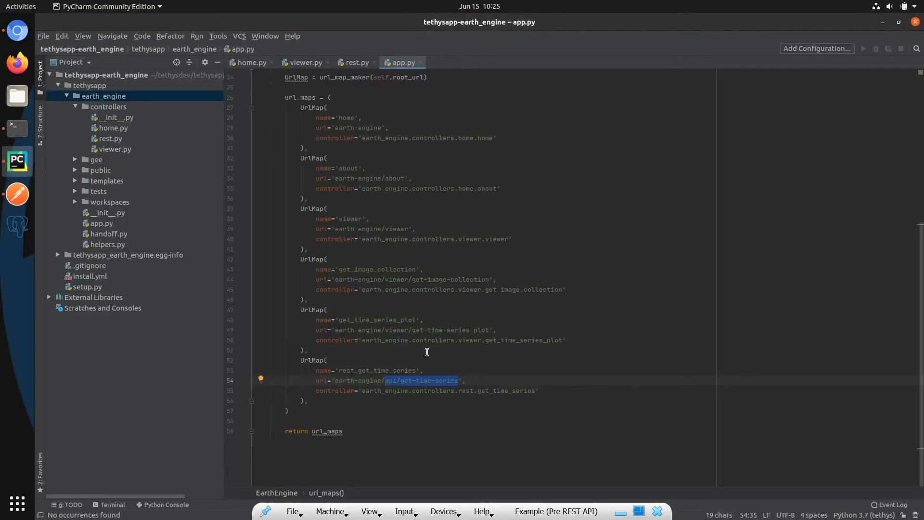
pyautogui.click(354, 63)
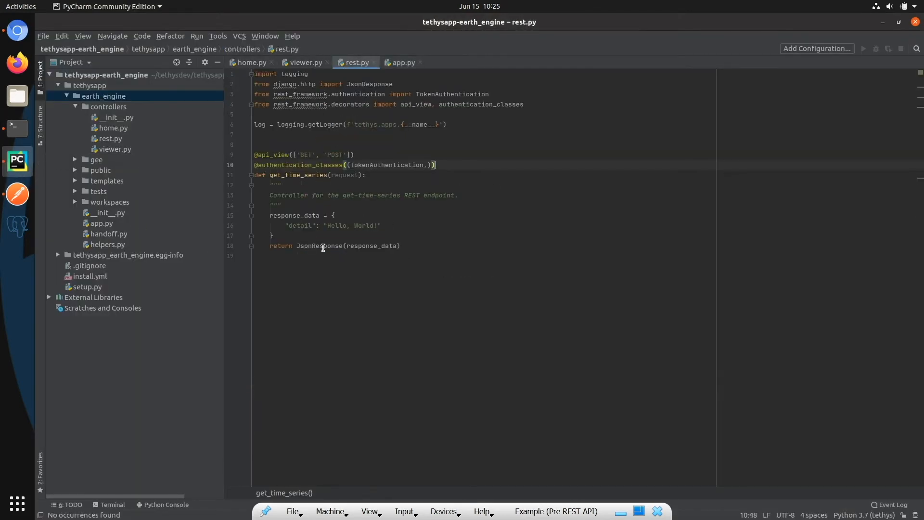
pyautogui.moveTo(285, 226); pyautogui.dragTo(396, 224)
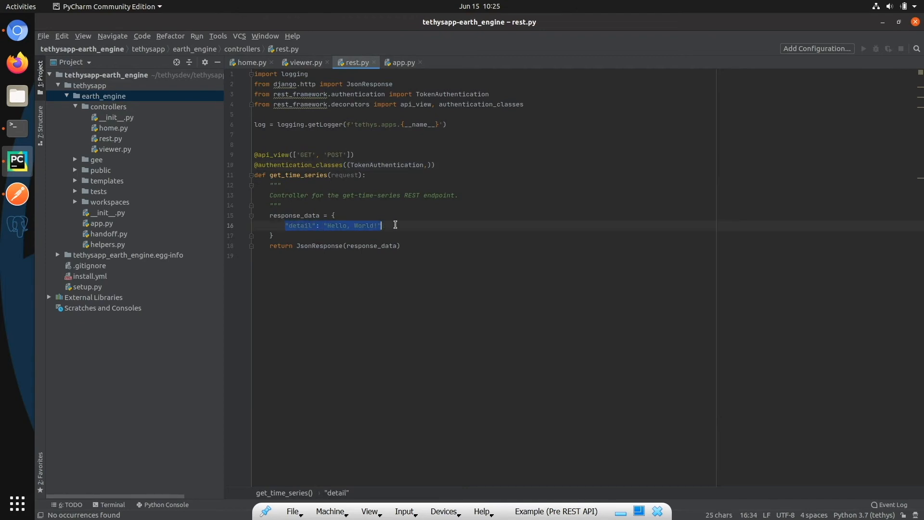
pyautogui.click(319, 225)
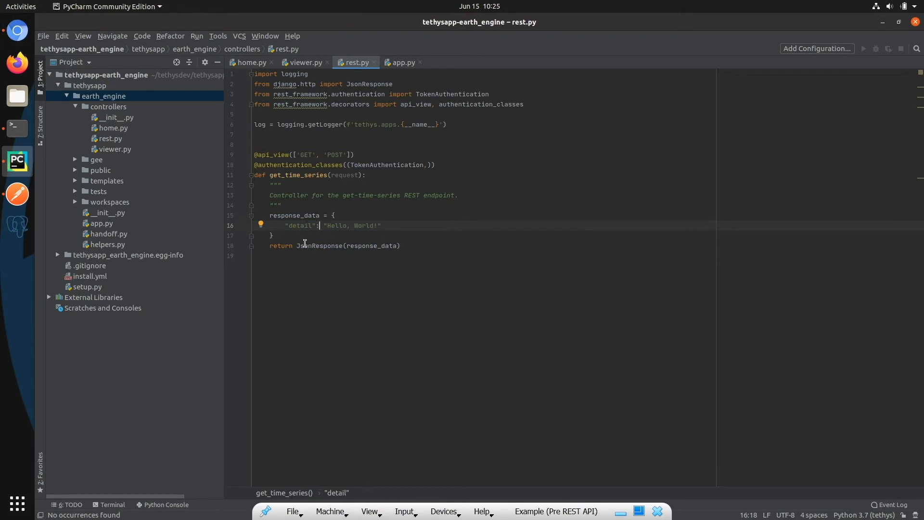
pyautogui.tripleClick(305, 245)
pyautogui.click(360, 264)
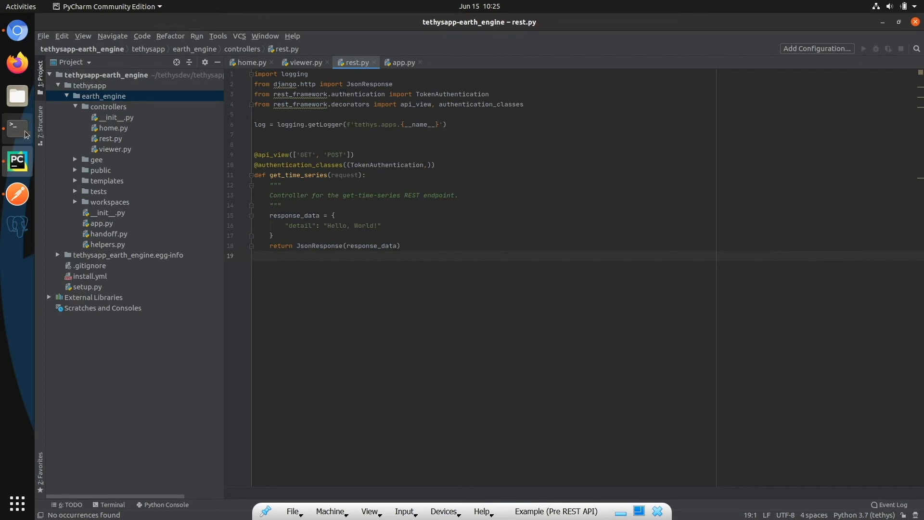
# Step: Switch to Postman and check the Content-Type in the get-time-series response headers, returning to the response body
pyautogui.click(17, 194)
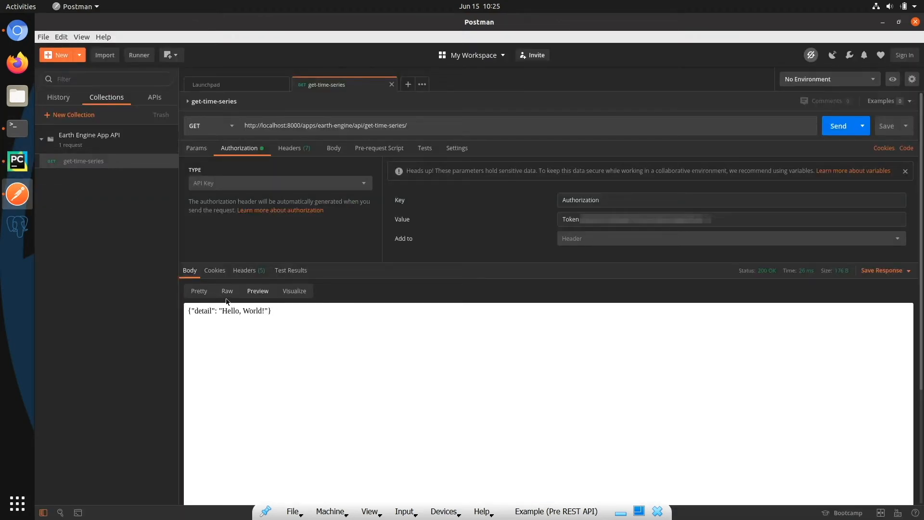
pyautogui.click(242, 270)
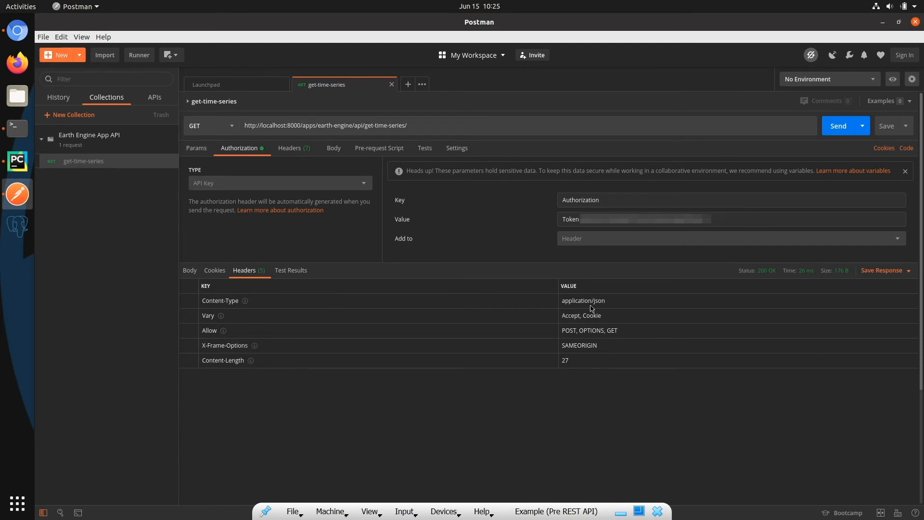
pyautogui.moveTo(618, 300); pyautogui.dragTo(548, 303)
pyautogui.click(549, 303)
pyautogui.click(191, 271)
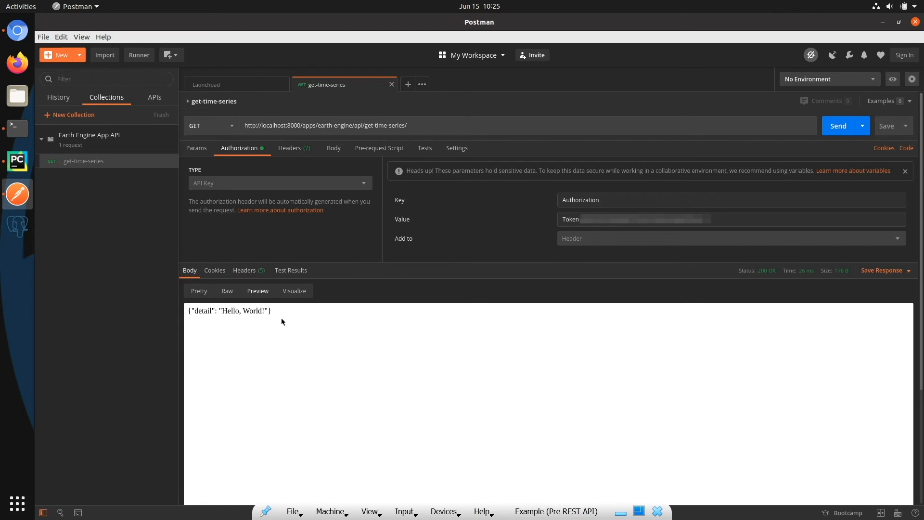
# Step: Compare the response body in the Pretty, Raw, Preview and Visualize formats, ending on Pretty
pyautogui.click(198, 291)
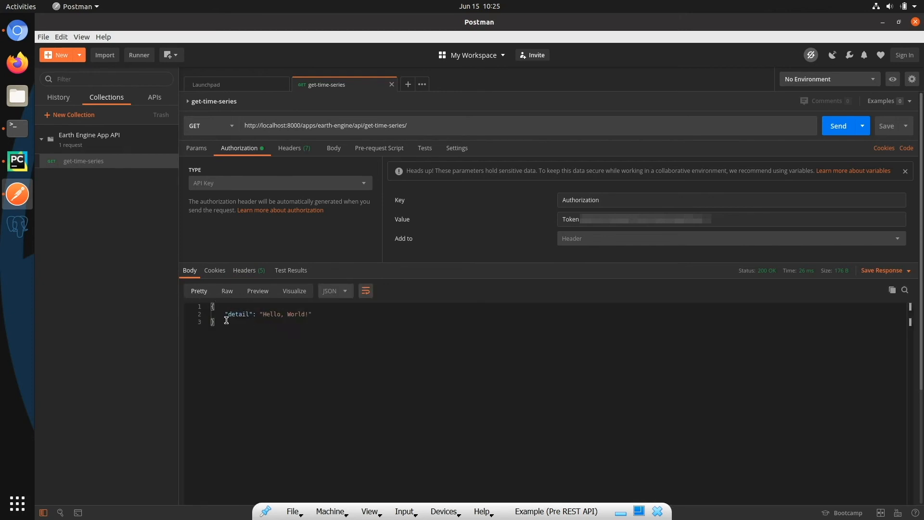
pyautogui.click(227, 293)
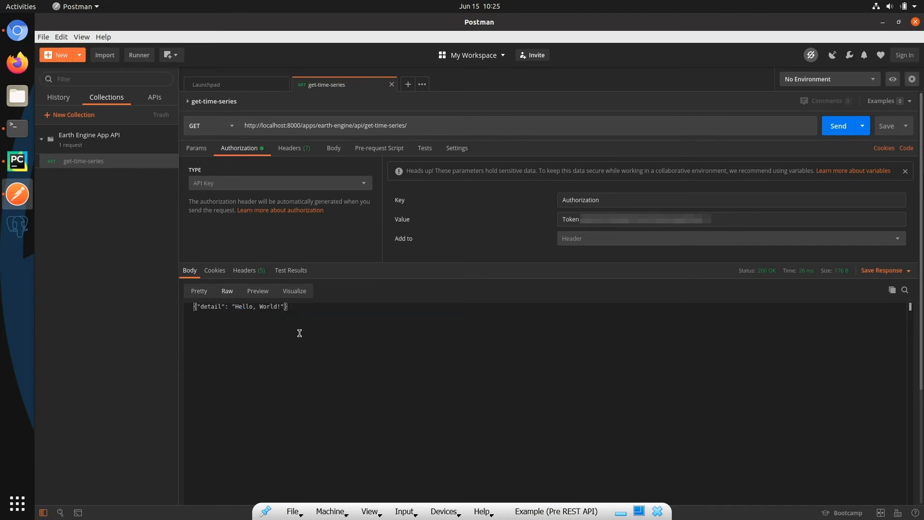
pyautogui.click(258, 291)
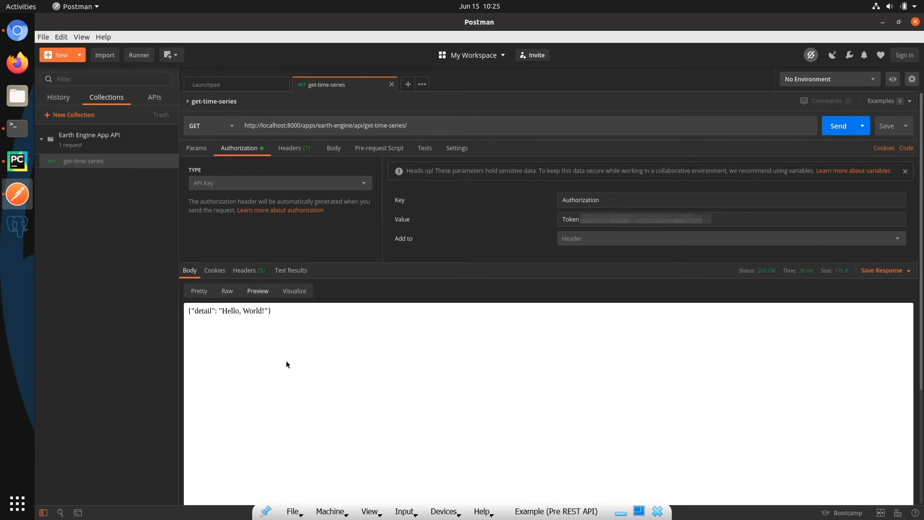
pyautogui.click(294, 291)
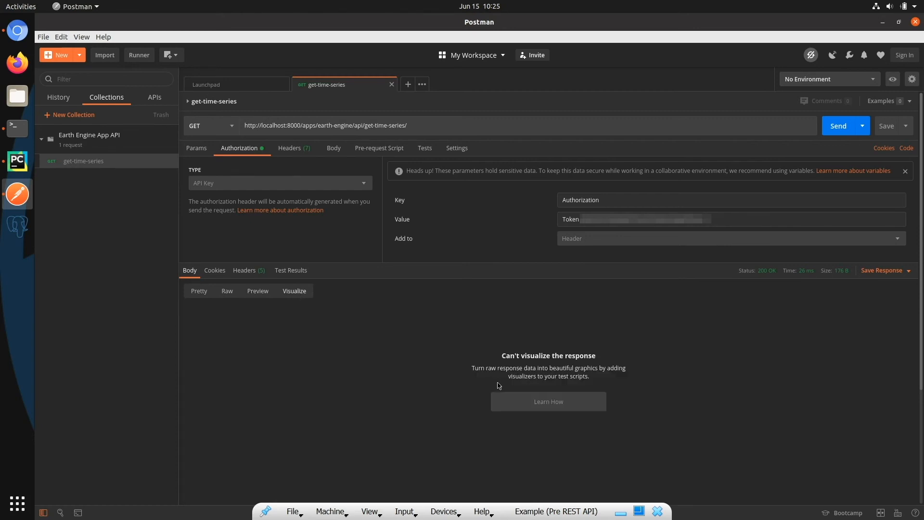
pyautogui.click(200, 292)
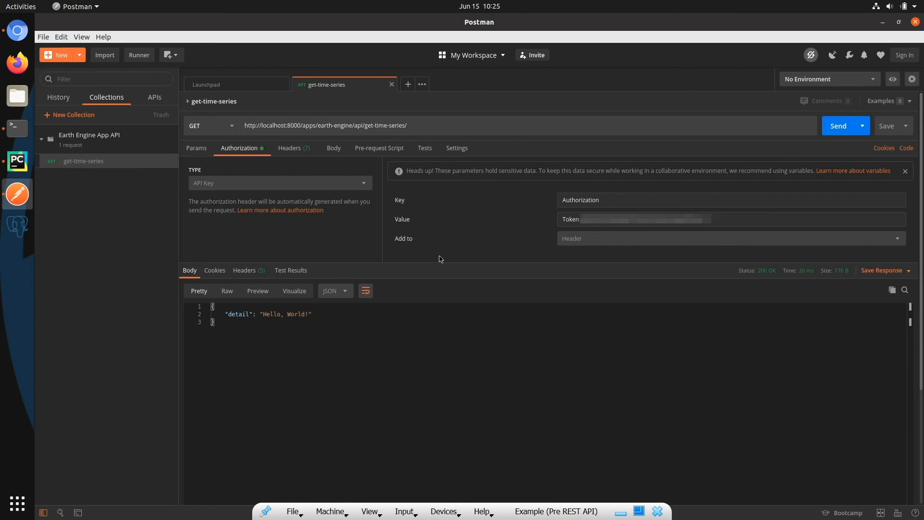
# Step: Add the query parameter platform with the value modis to the get-time-series request and send it
pyautogui.click(206, 150)
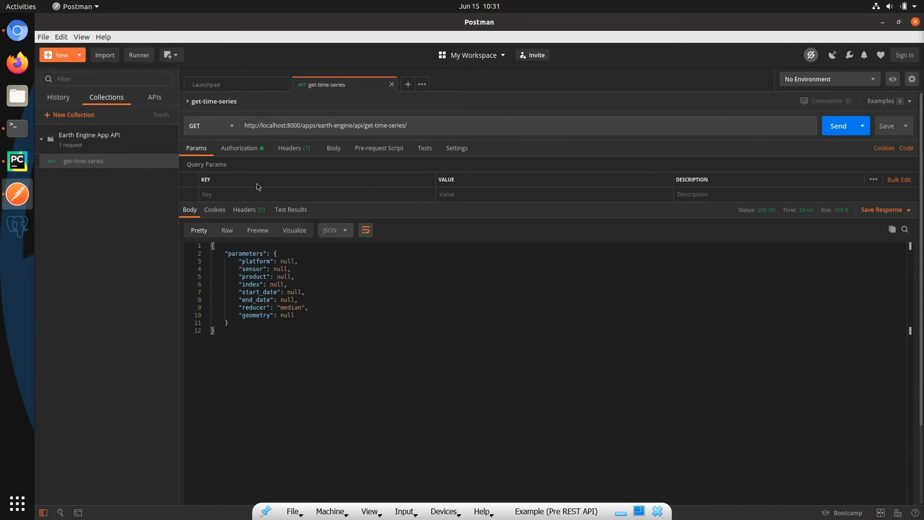
pyautogui.click(224, 193)
pyautogui.write('p')
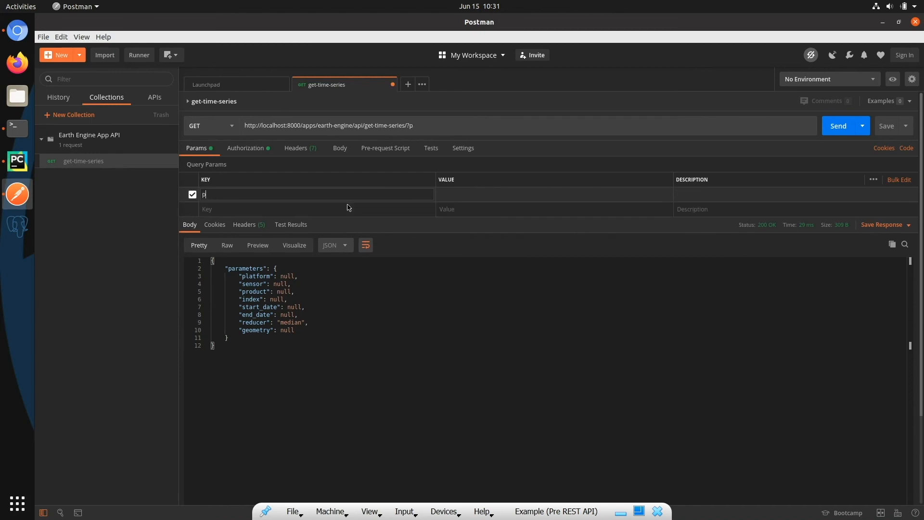
pyautogui.write('modis')
pyautogui.click(443, 266)
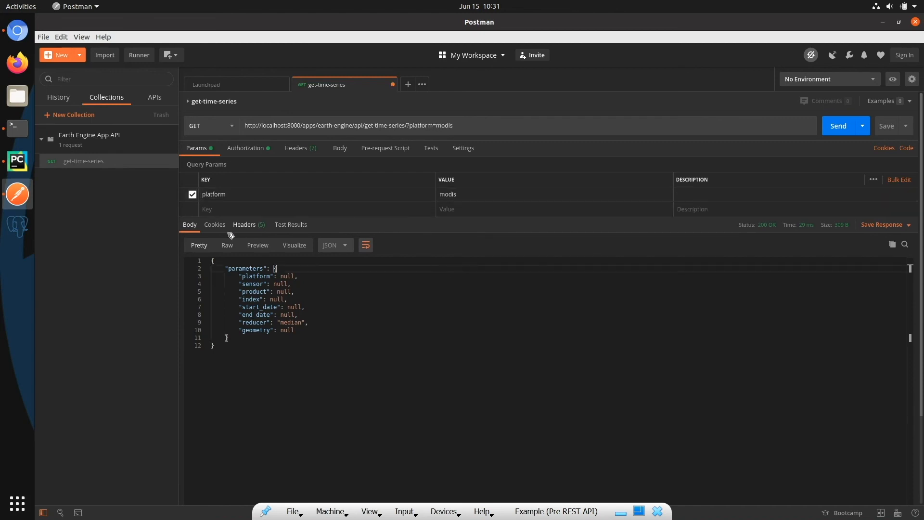
pyautogui.moveTo(462, 125); pyautogui.dragTo(407, 124)
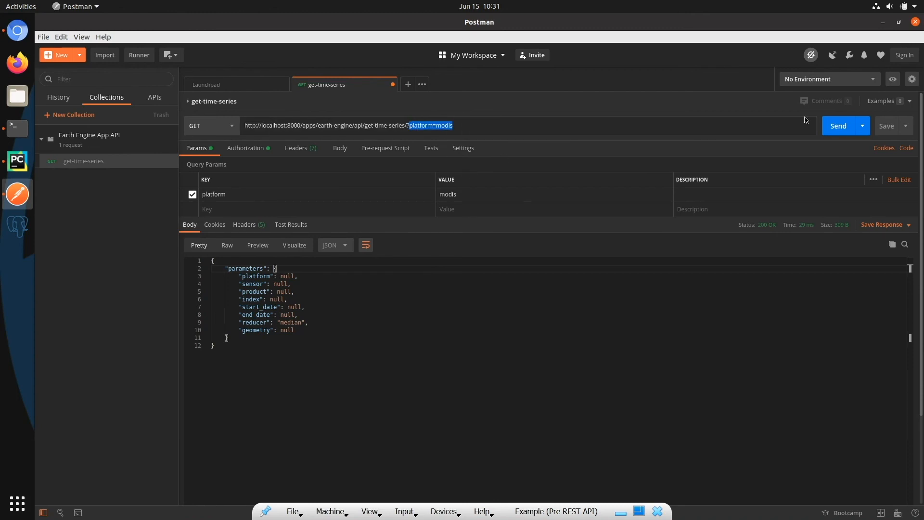
pyautogui.click(839, 127)
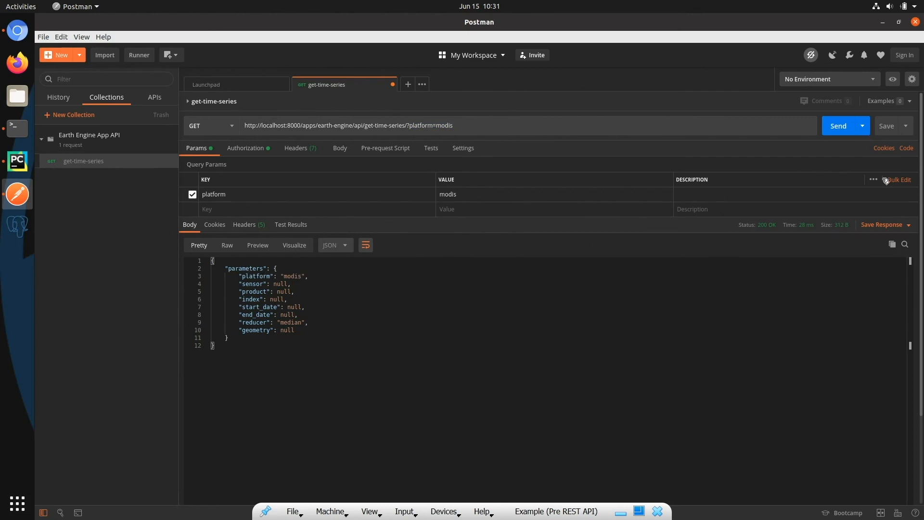
# Step: Bulk-replace the query parameters with the copied set: modis, terra, temperature, 2020-02-15 to 2020-04-14, mean, disabled index NDVI, geometry, orient series, scale 250
pyautogui.click(899, 180)
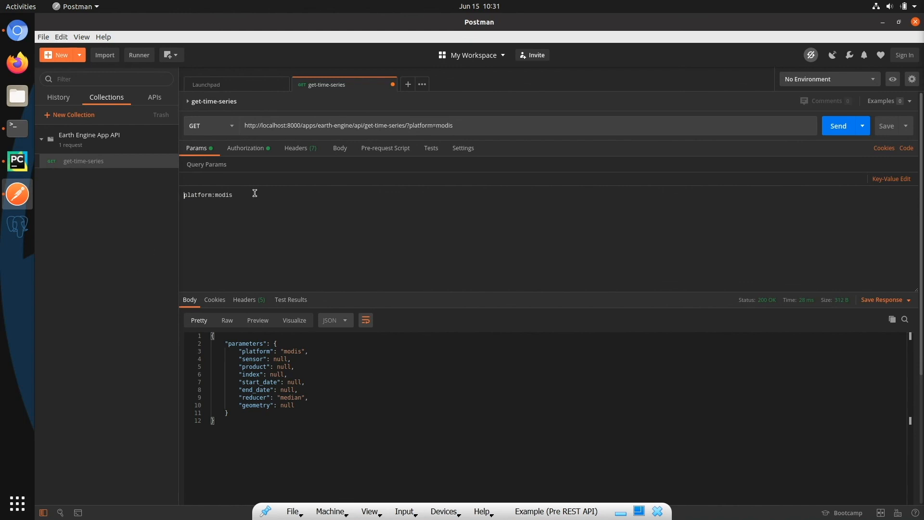
pyautogui.moveTo(256, 193); pyautogui.dragTo(136, 196)
pyautogui.hotkey('ctrl', 'v')
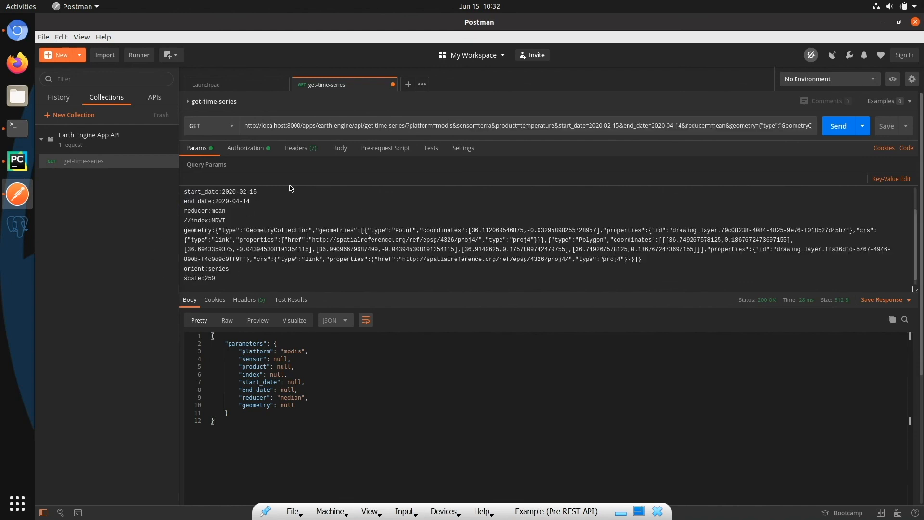
pyautogui.click(906, 181)
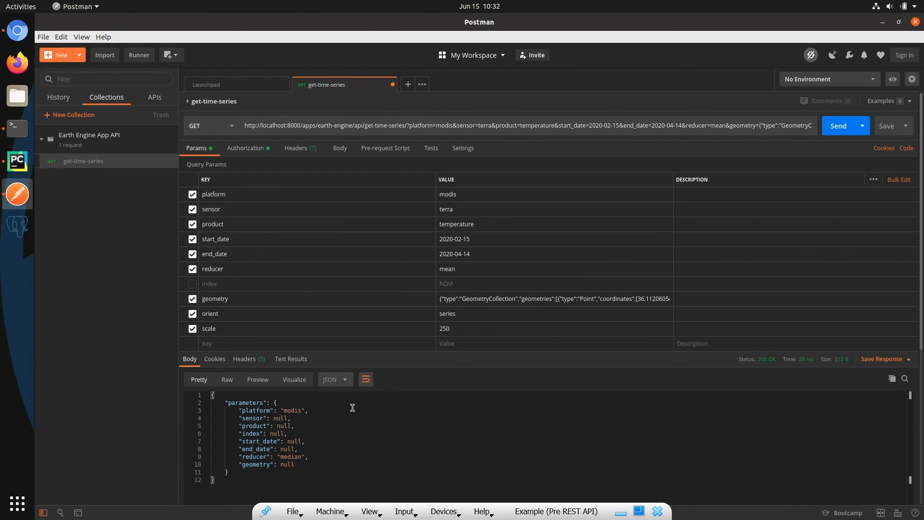
# Step: Save the get-time-series request with its full set of query parameters and send it
pyautogui.scroll(-3, 353, 408)
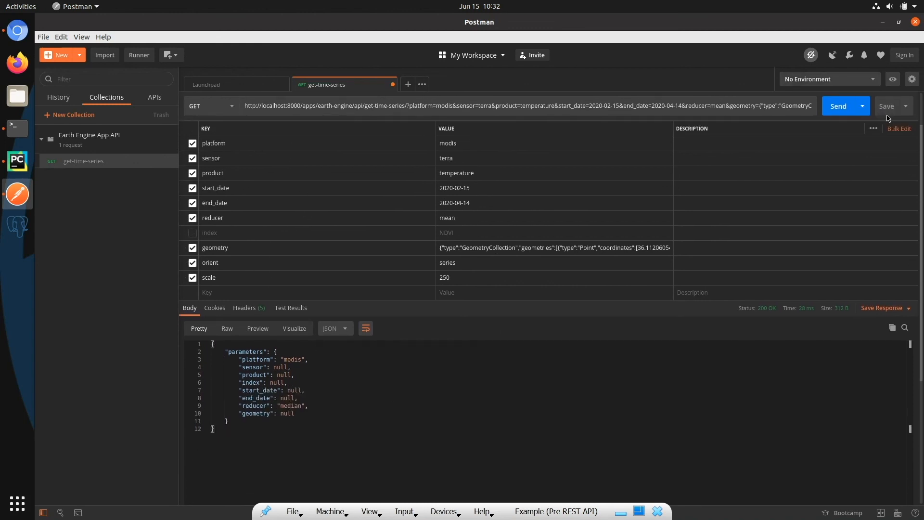
pyautogui.click(887, 106)
pyautogui.click(838, 106)
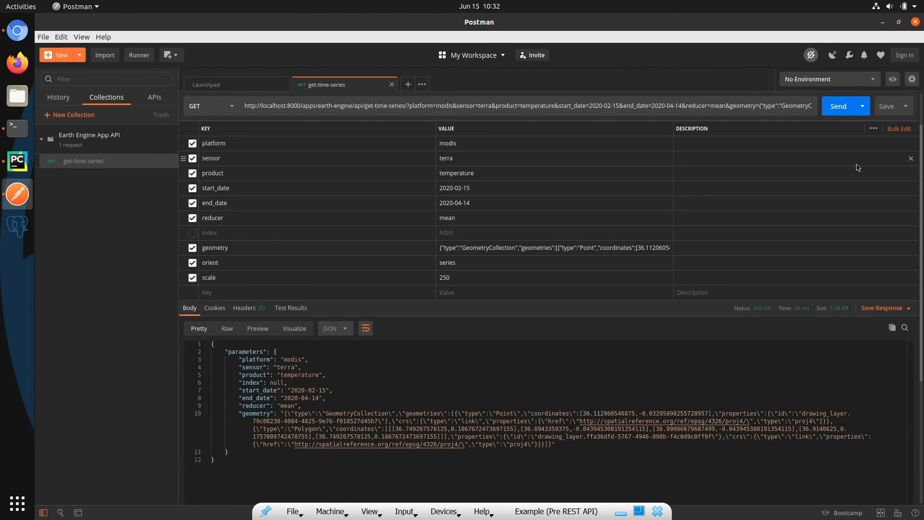